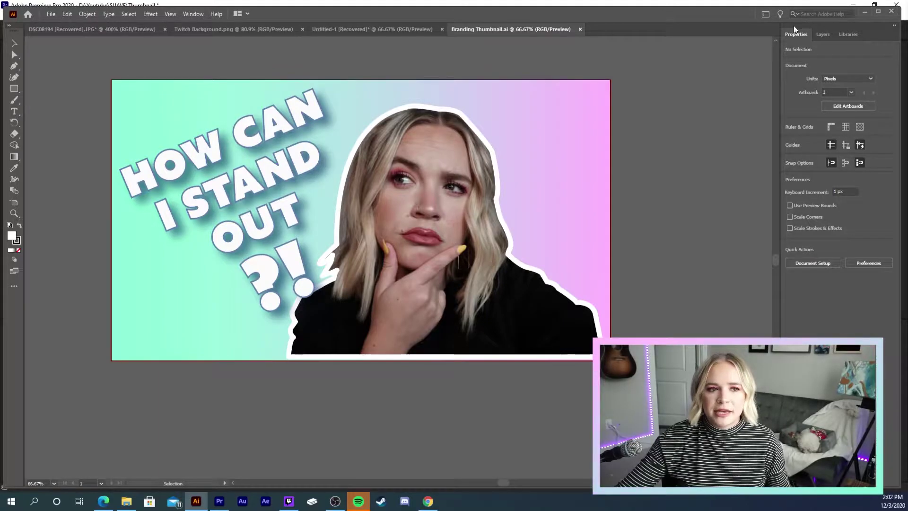
Examine the DSC08194 portrait photo and the Twitch Background gradient image among the open documents.
left_click(95, 29)
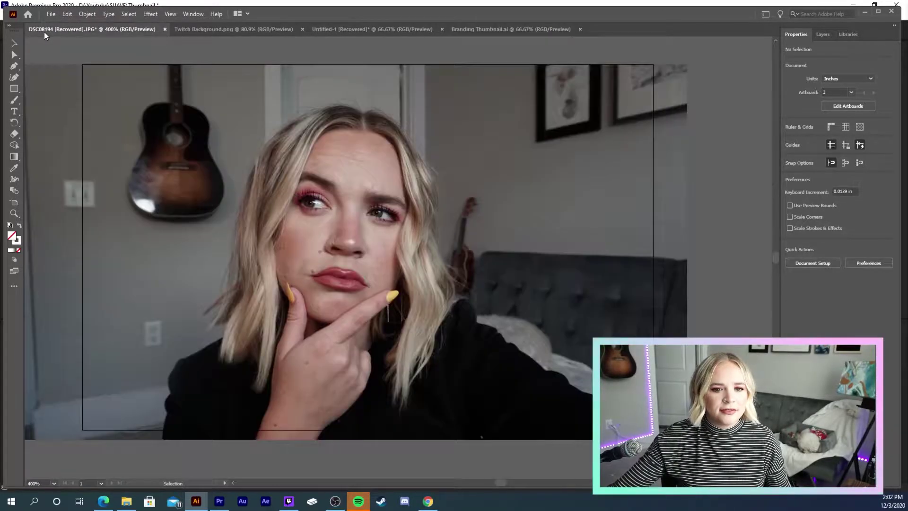
left_click(213, 29)
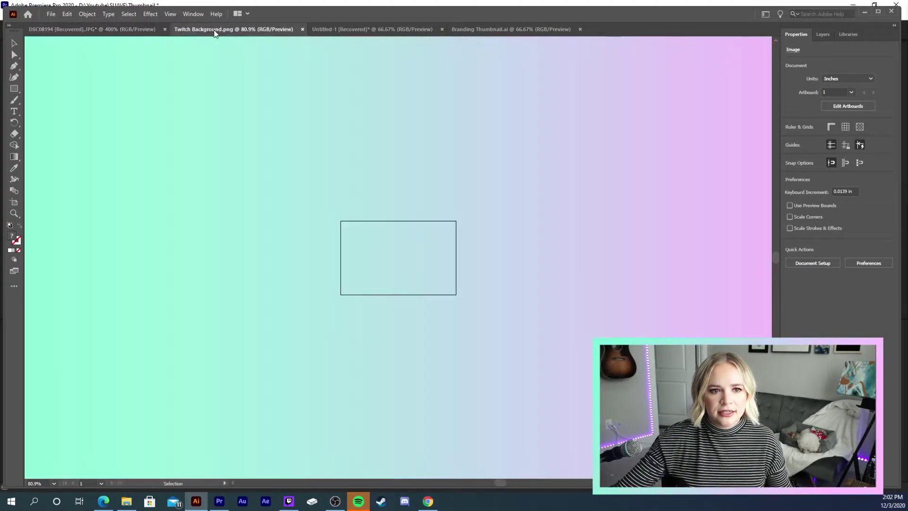
left_click(110, 30)
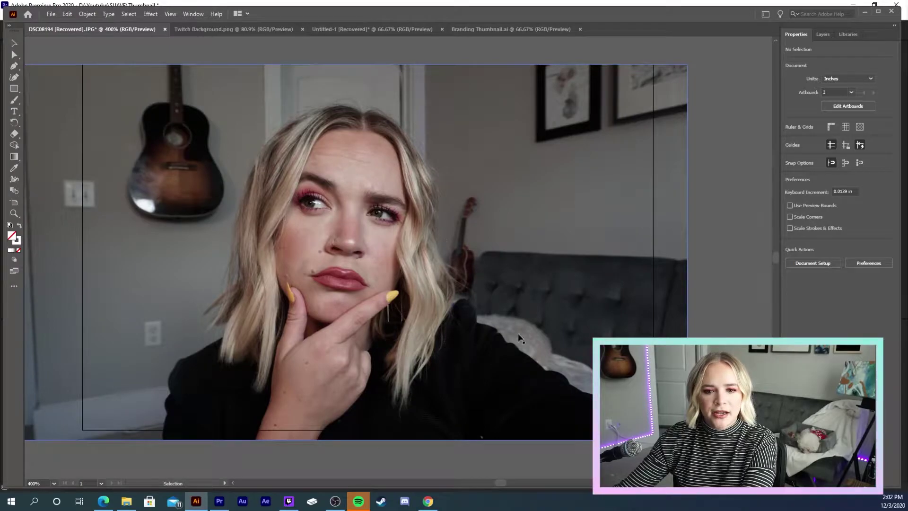
left_click(204, 30)
key("ctrl+minus")
key("ctrl+minus")
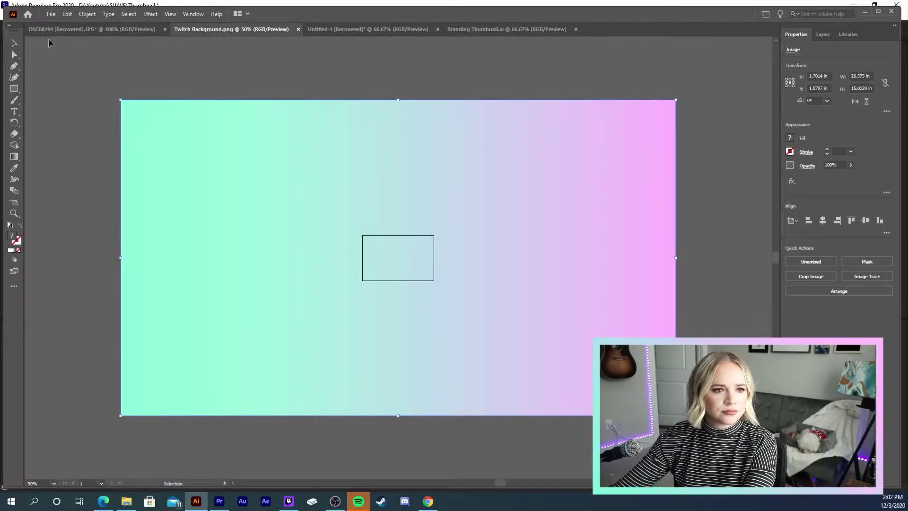
In the portrait photo document, start a Pen tool outline of the woman at the photo's bottom edge beside her left-hand sleeve.
left_click(63, 30)
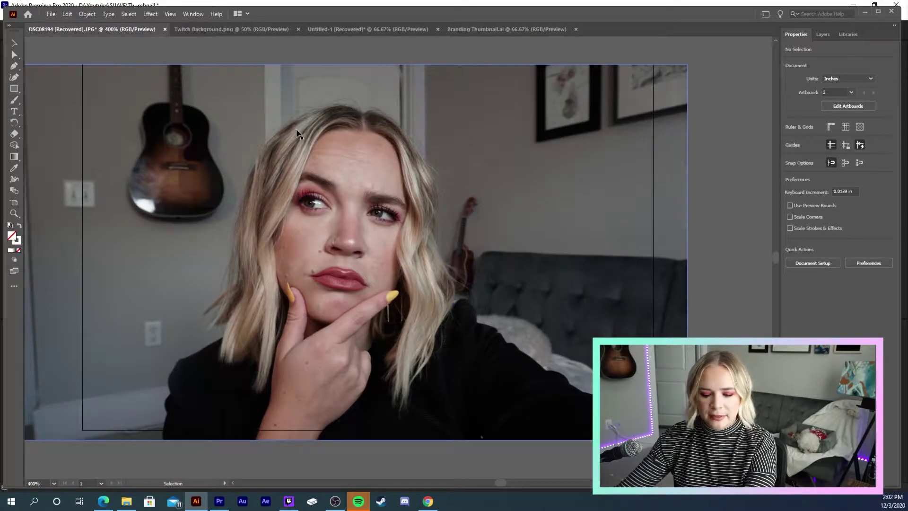
key("ctrl+minus")
key("space")
left_click_drag(342, 171, 295, 132)
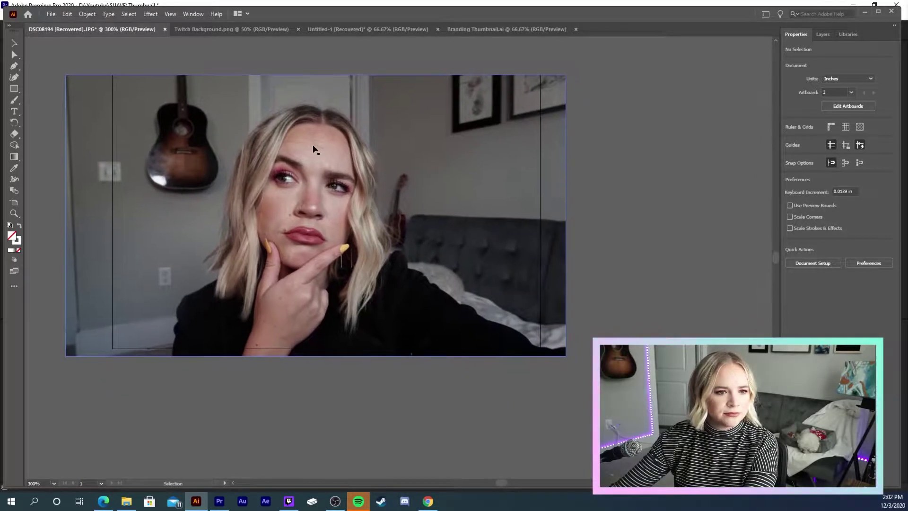
left_click(14, 66)
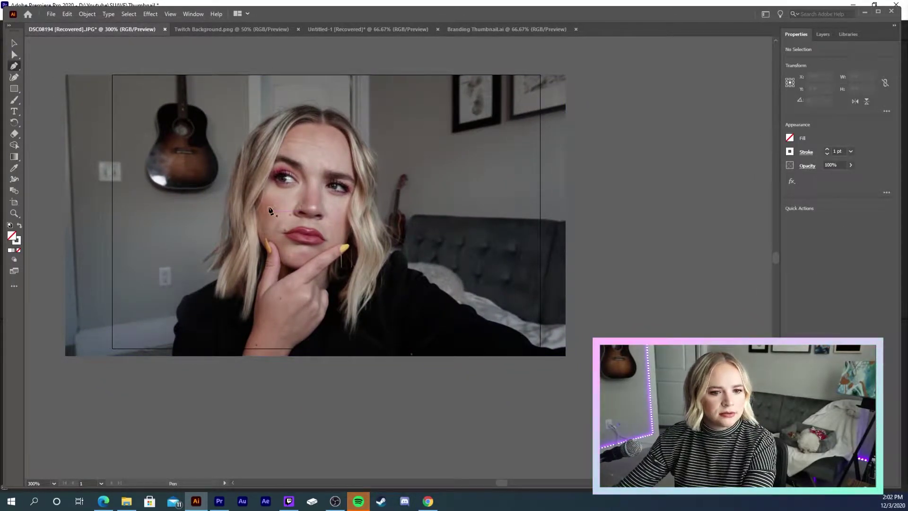
key("ctrl+plus")
key("ctrl+plus")
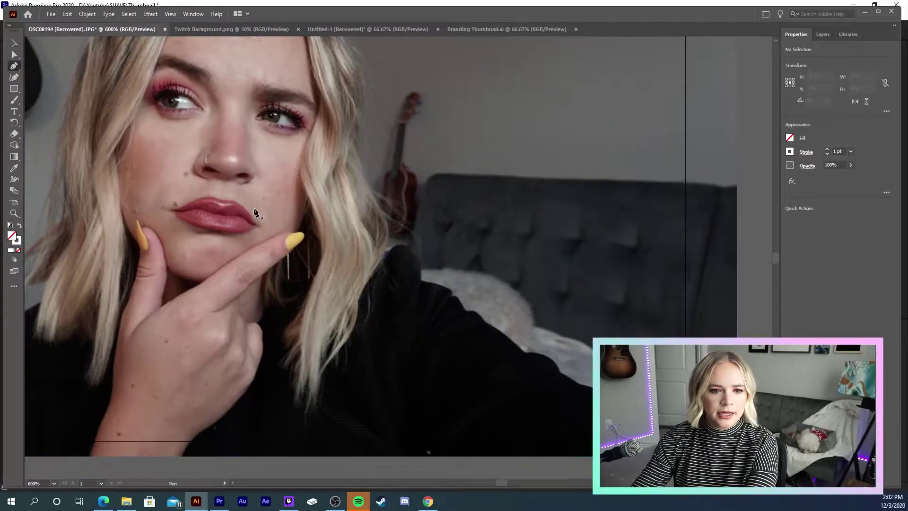
left_click_drag(169, 220, 216, 224)
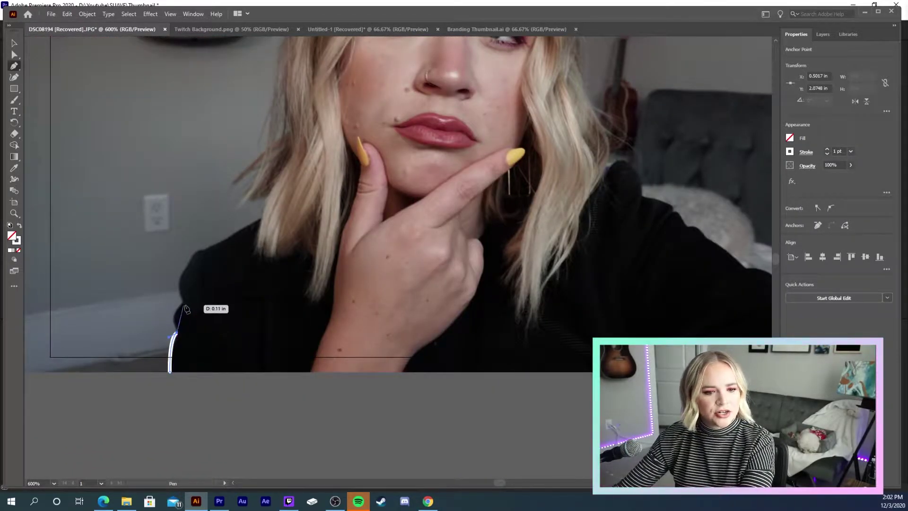
Continue the Pen outline along the sleeve, over the shoulder and up the left side of the hair.
left_click_drag(186, 309, 193, 297)
left_click(183, 302)
left_click_drag(199, 250, 227, 238)
left_click(199, 251)
left_click_drag(243, 229, 189, 285)
left_click(193, 281)
left_click(191, 300)
left_click(182, 276)
left_click(183, 269)
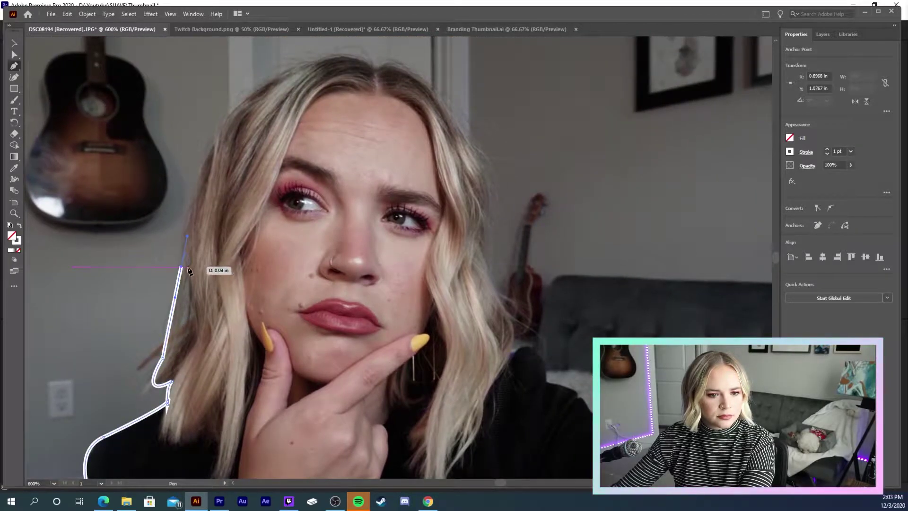
Trace the outline over the top of the head and down the right side of the hair to the other shoulder.
left_click_drag(229, 157, 189, 267)
left_click_drag(255, 177, 364, 143)
left_click(256, 177)
left_click_drag(337, 177, 356, 201)
left_click(337, 177)
left_click_drag(410, 211, 327, 208)
left_click(306, 168)
left_click_drag(385, 273, 323, 191)
left_click(313, 177)
key("ctrl+z")
left_click(318, 184)
left_click_drag(352, 252, 327, 204)
left_click(319, 201)
left_click(290, 188)
left_click(317, 185)
left_click_drag(342, 215, 279, 170)
left_click(314, 192)
left_click_drag(309, 323, 290, 345)
left_click(309, 322)
Run the outline down through the black sleeve and along the photo's bottom edge, closing the path at its starting point.
left_click_drag(280, 283, 620, 250)
left_click(135, 291)
left_click_drag(239, 235, 154, 389)
key("ctrl+minus")
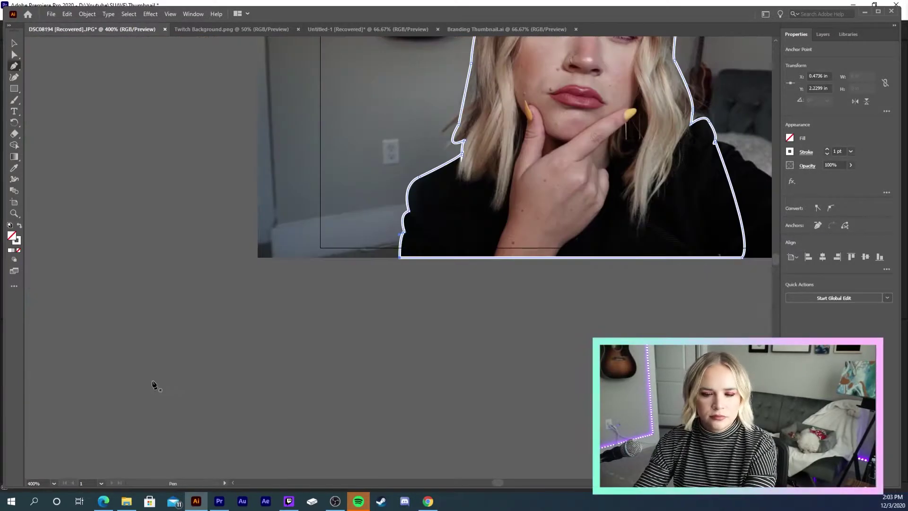
left_click_drag(378, 244, 158, 385)
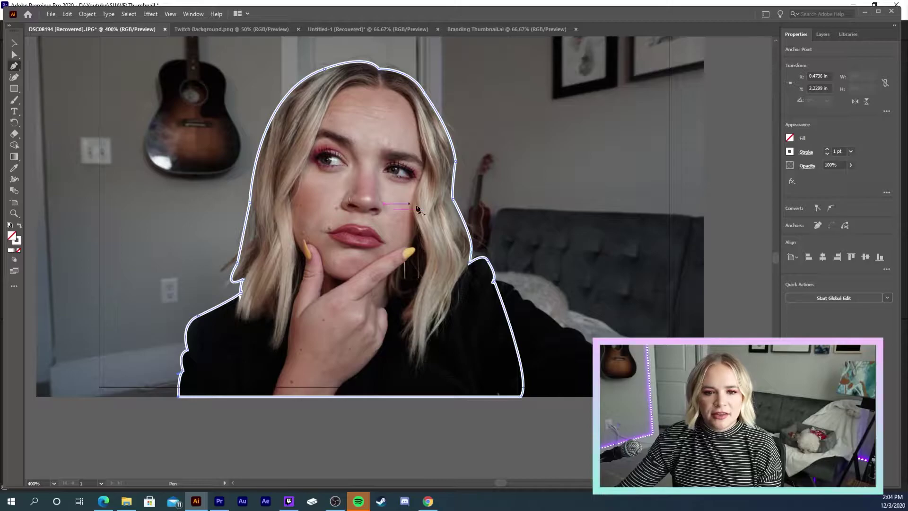
Make a clipping mask from the closed outline and the photo to cut the woman out of her background.
left_click(14, 43)
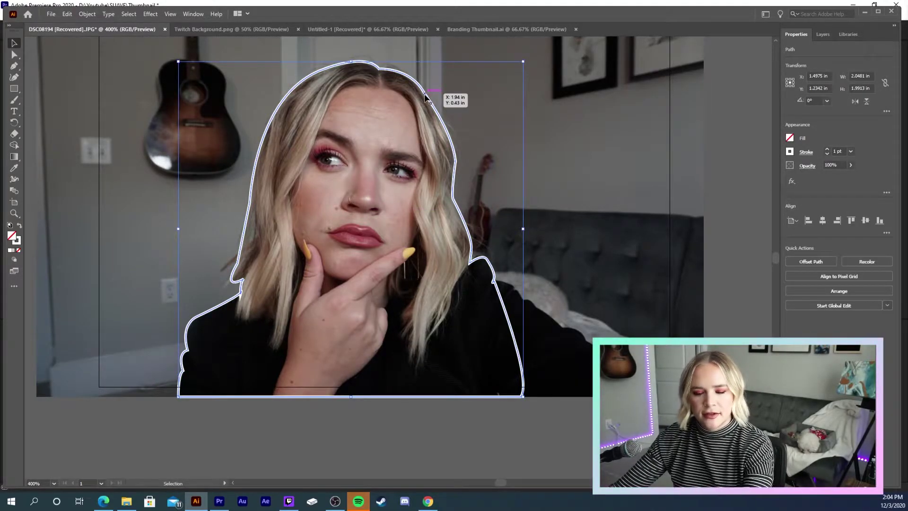
left_click(616, 151, "shift")
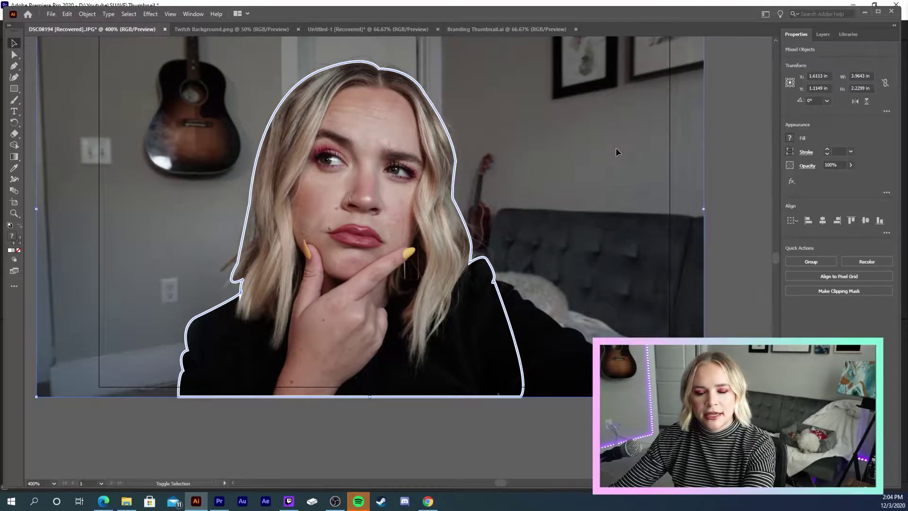
right_click(488, 171)
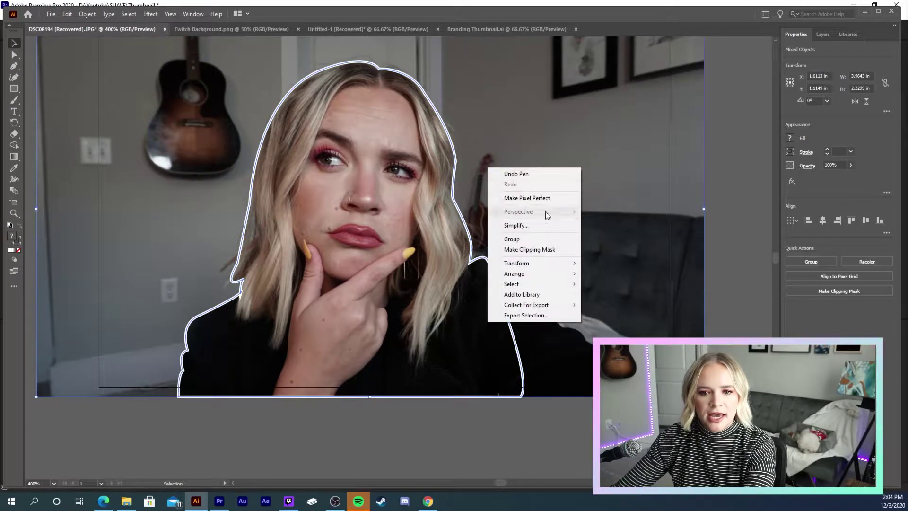
left_click(535, 250)
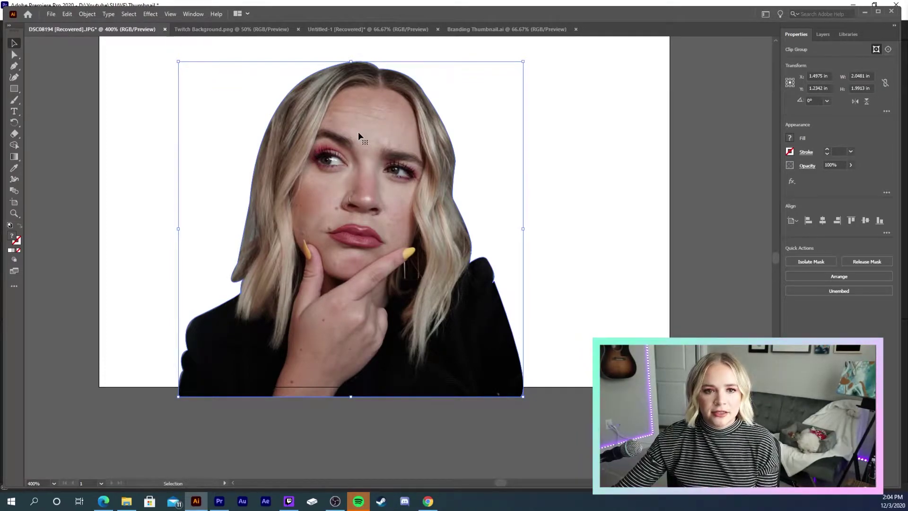
Place the cutout in the Branding Thumbnail document, sized about 695 by 675 px and resting on the artboard's bottom edge right of centre.
key("F7")
left_click_drag(356, 175, 593, 84)
left_click_drag(271, 244, 149, 386)
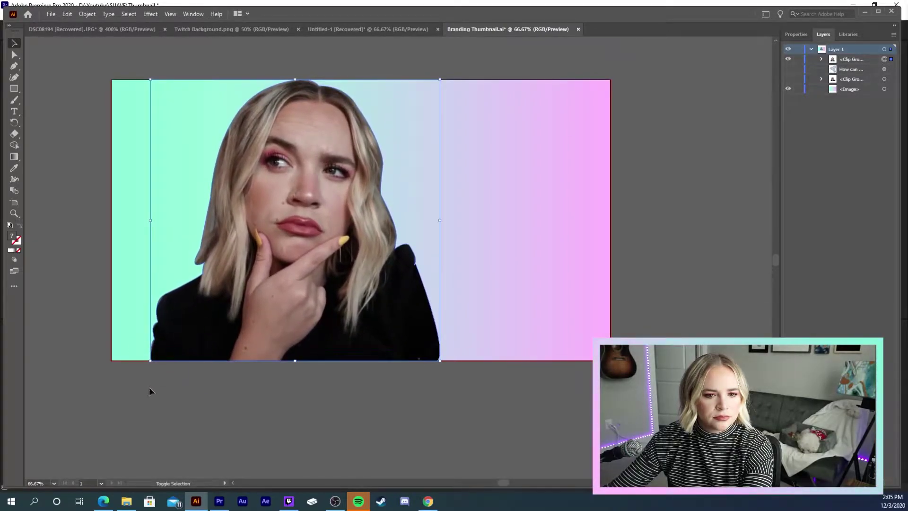
left_click_drag(244, 256, 392, 256)
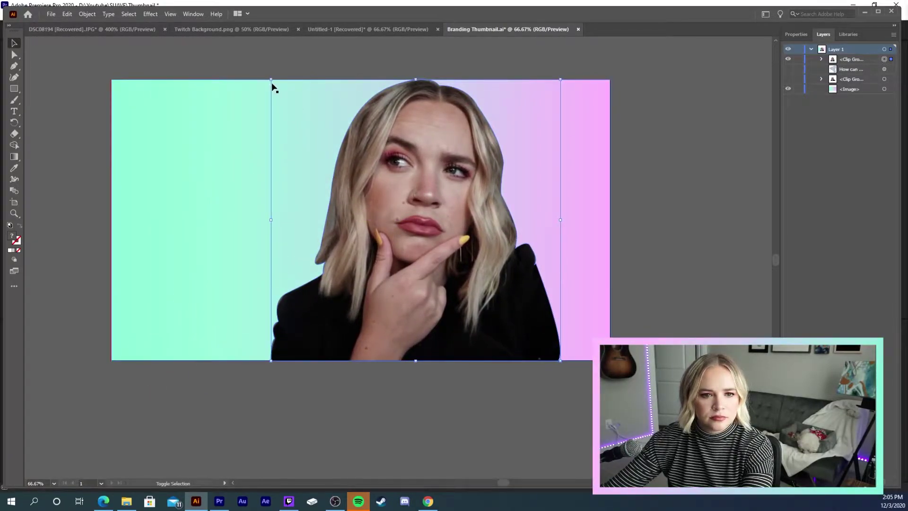
left_click_drag(271, 80, 278, 86)
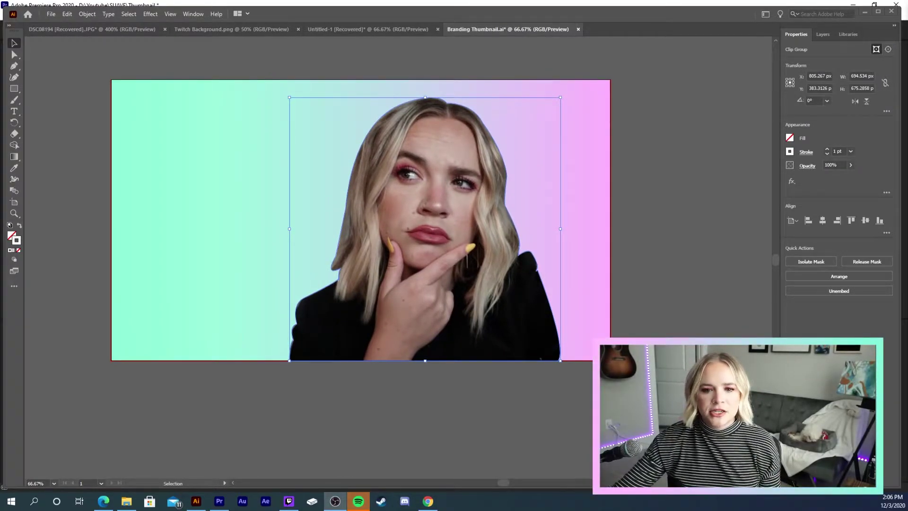
Give the cutout a 10 pt white stroke and nudge it slightly upward.
left_click(827, 149)
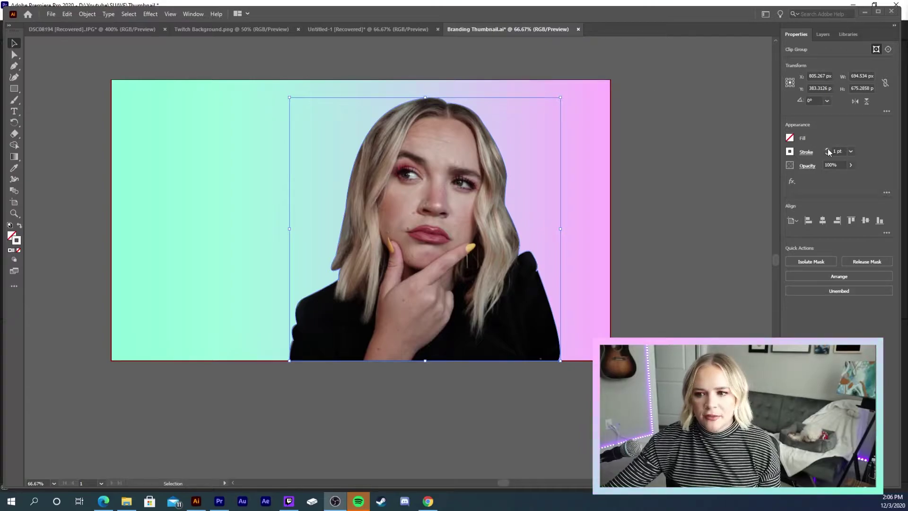
left_click(827, 150)
left_click(827, 149)
left_click(826, 149)
left_click(826, 149)
left_click(827, 150)
left_click(827, 149)
left_click(827, 149)
left_click(827, 150)
left_click(827, 150)
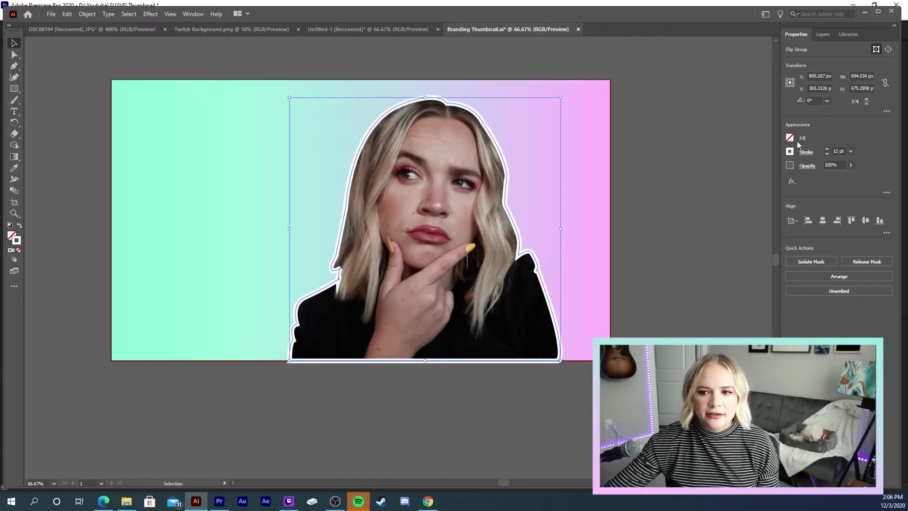
left_click(827, 153)
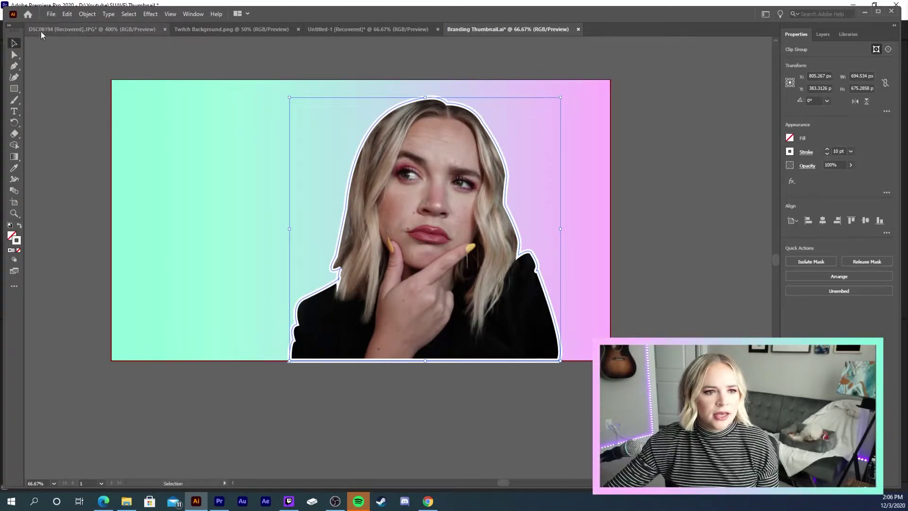
left_click_drag(424, 161, 422, 158)
left_click(642, 154)
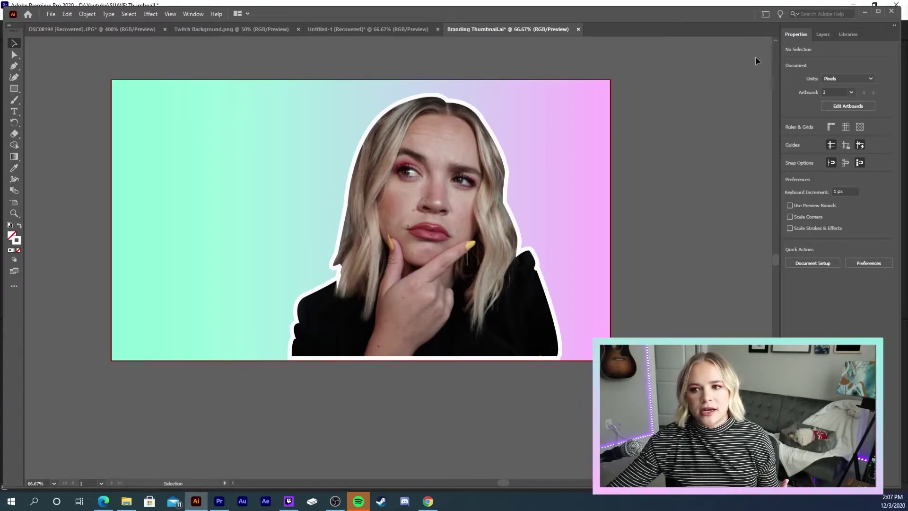
Show the "HOW CAN I STAND OUT ?!" text object and move the cutout slightly right to clear the lettering.
left_click(822, 34)
left_click(788, 69)
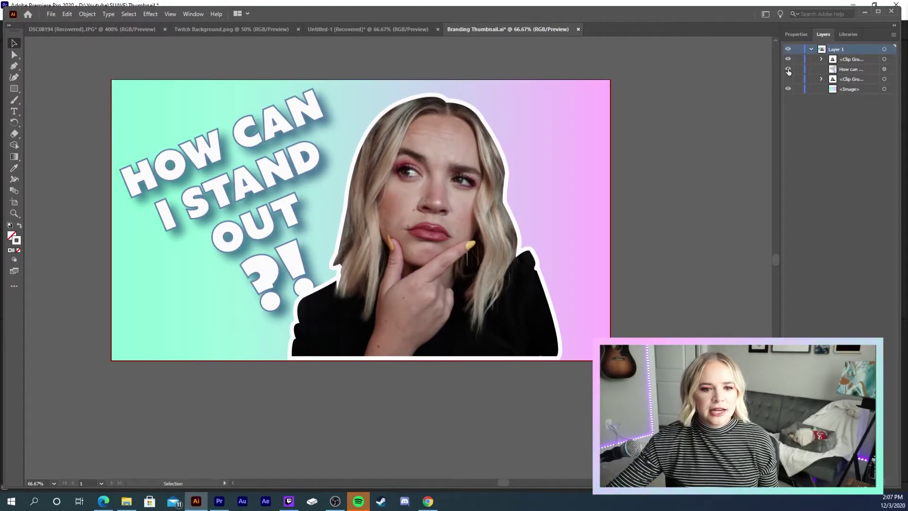
left_click_drag(415, 154, 434, 155)
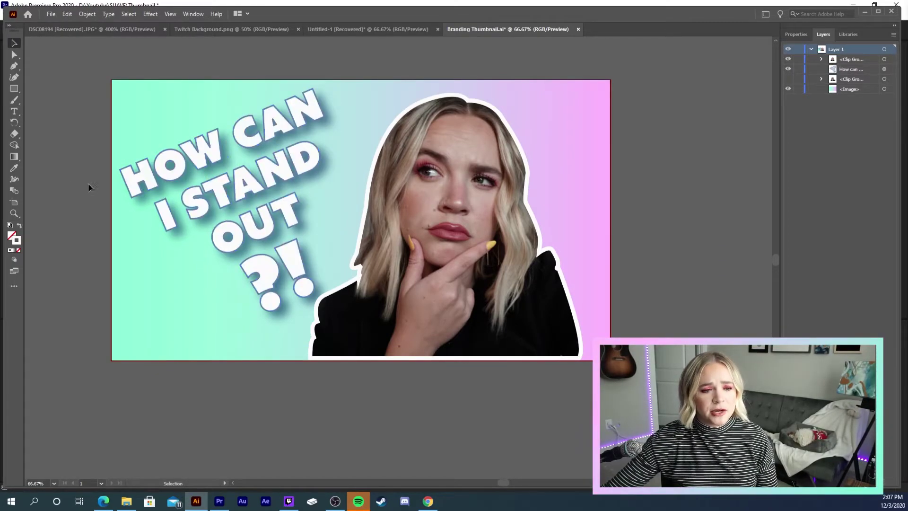
left_click(15, 111)
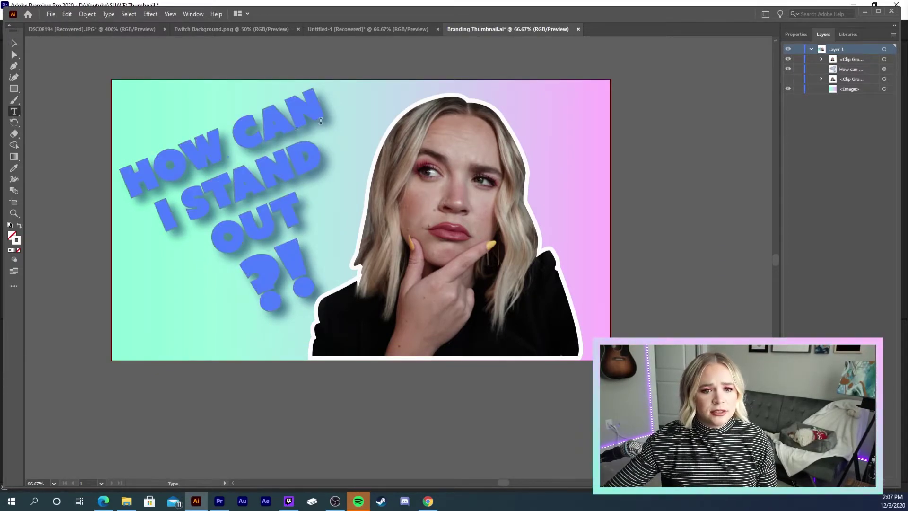
left_click(362, 103)
type("how can I")
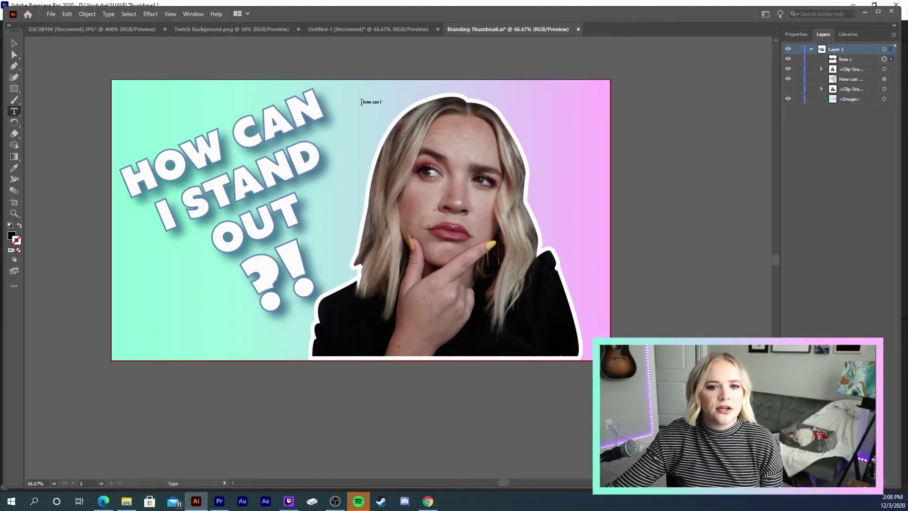
left_click(375, 100)
key("BackSpace")
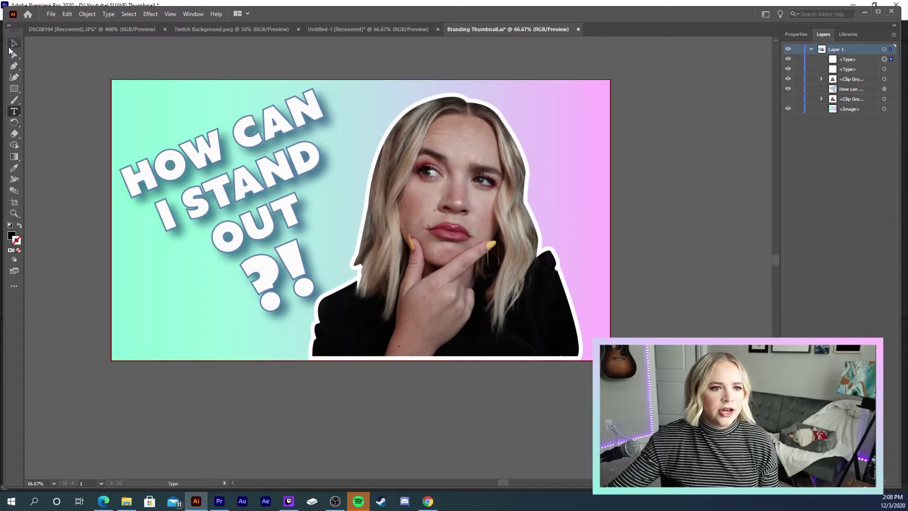
left_click(14, 44)
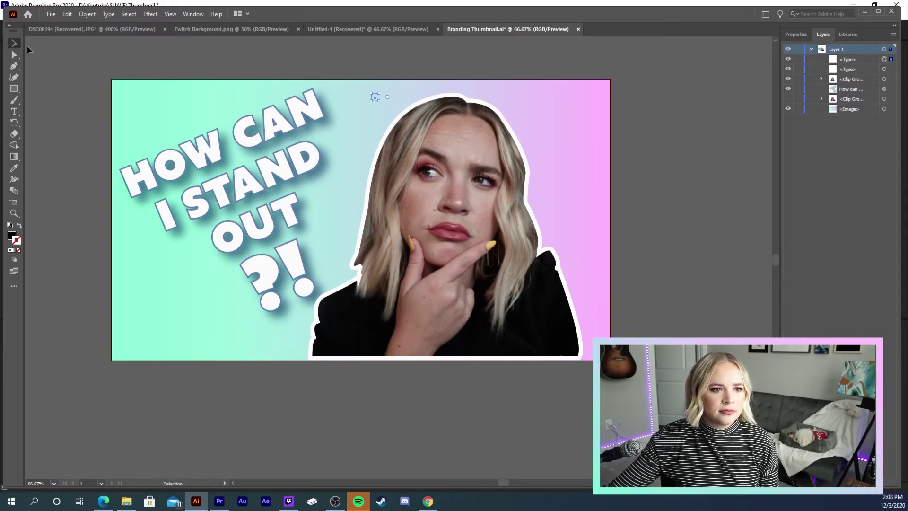
left_click(719, 161)
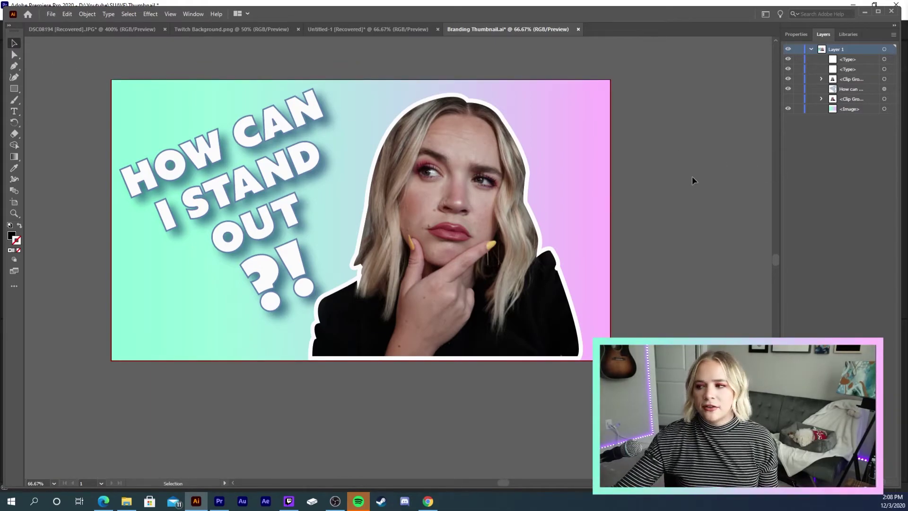